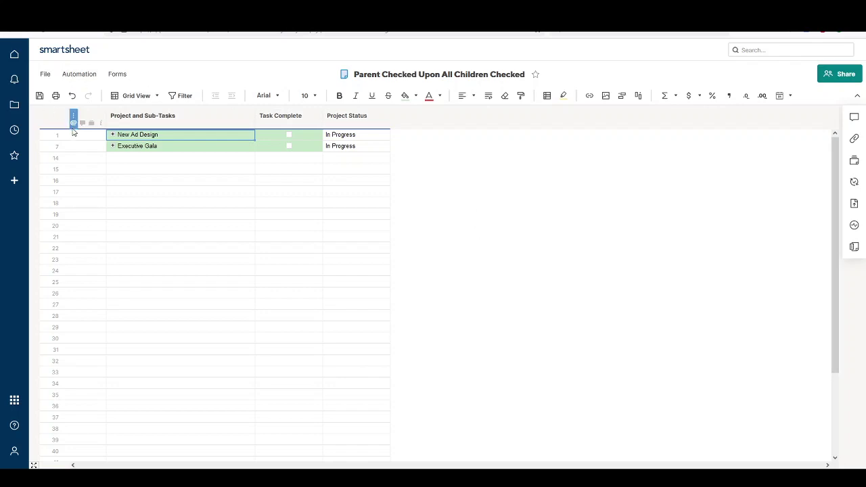
# Expand the New Ad Design project and mark all five of its sub-tasks as complete.
pyautogui.click(113, 135)
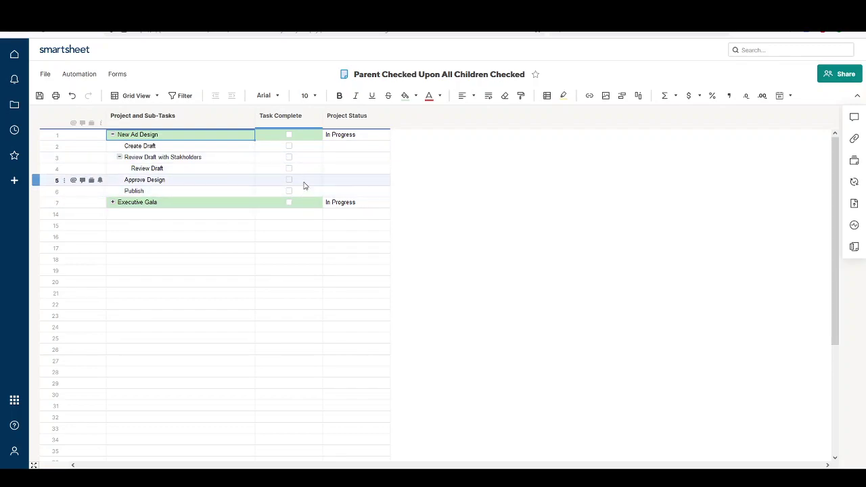
pyautogui.click(289, 191)
pyautogui.click(289, 180)
pyautogui.click(289, 168)
pyautogui.click(289, 157)
pyautogui.click(289, 147)
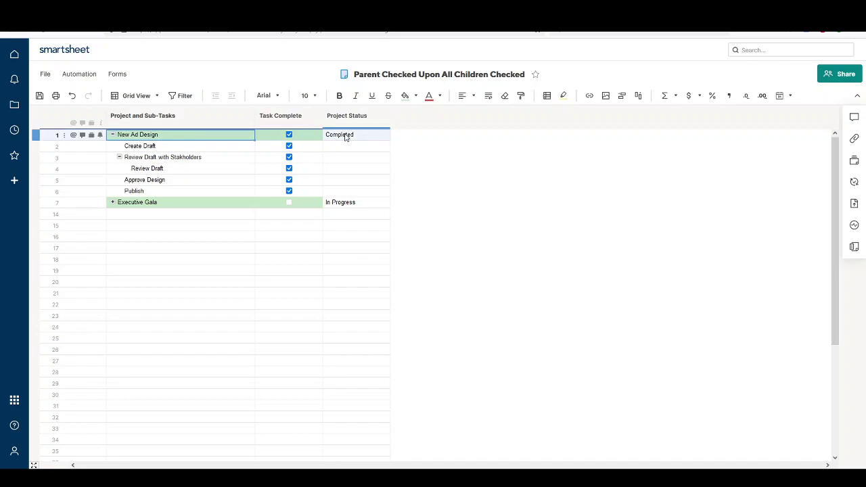
# Clear the Task Complete checkboxes of every sub-task under New Ad Design.
pyautogui.click(288, 191)
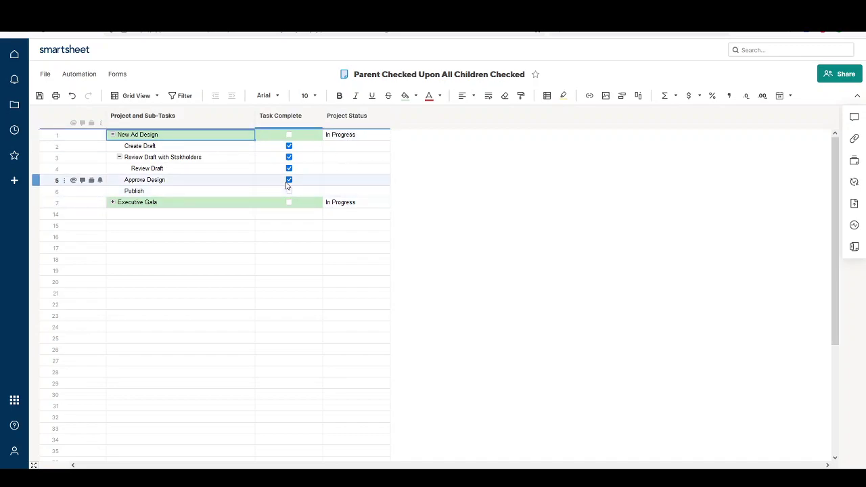
pyautogui.click(289, 180)
pyautogui.click(289, 168)
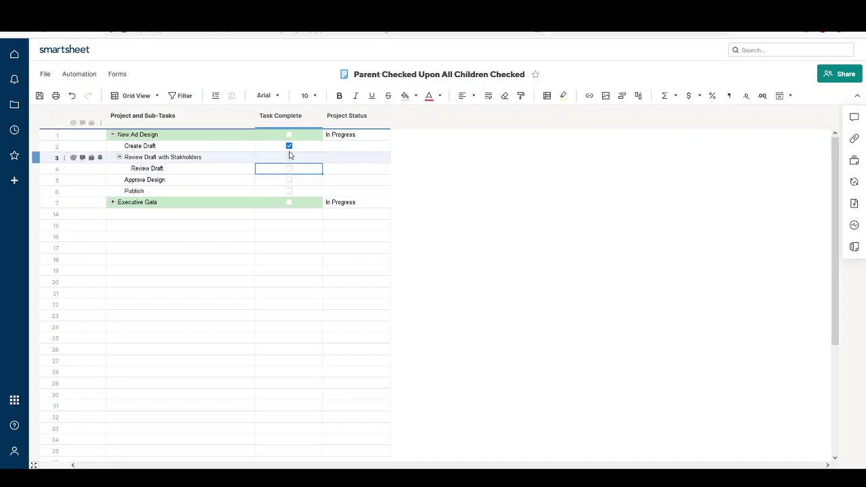
pyautogui.click(289, 146)
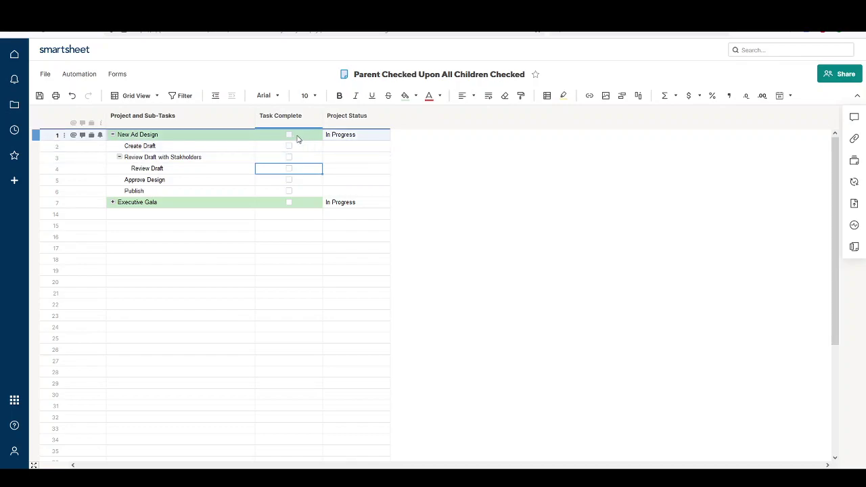
# Examine the COUNTIF, DESCENDANTS and COUNT parts of the Task Complete formula on the New Ad Design row, discarding any edits.
pyautogui.click(297, 137)
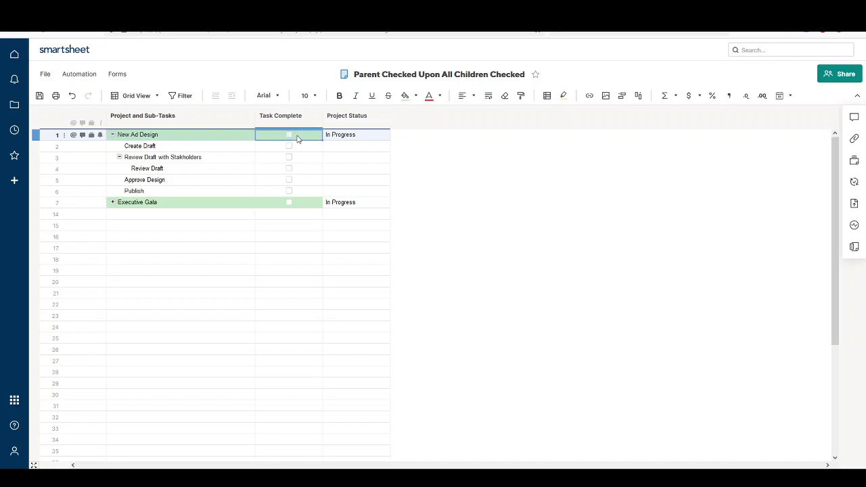
pyautogui.click(297, 135)
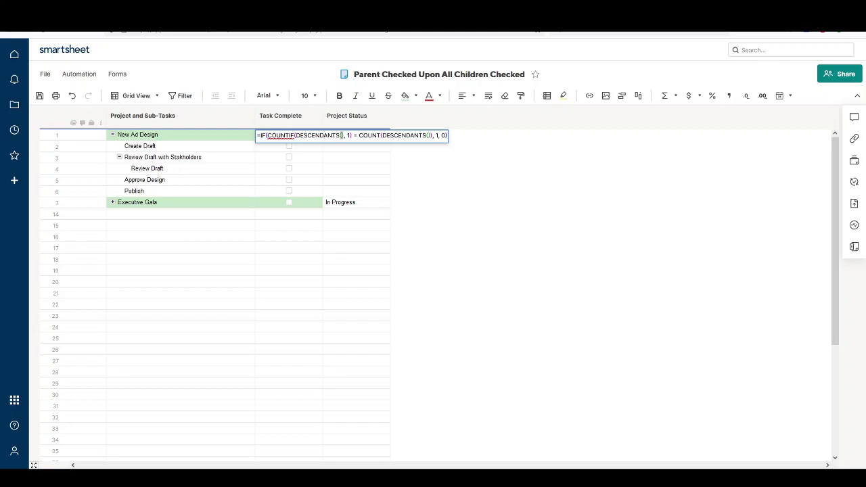
pyautogui.click(344, 136)
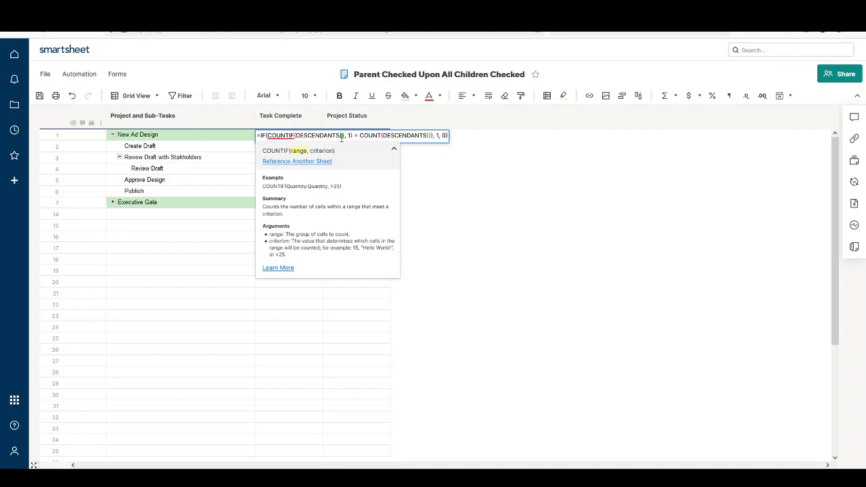
pyautogui.click(342, 135)
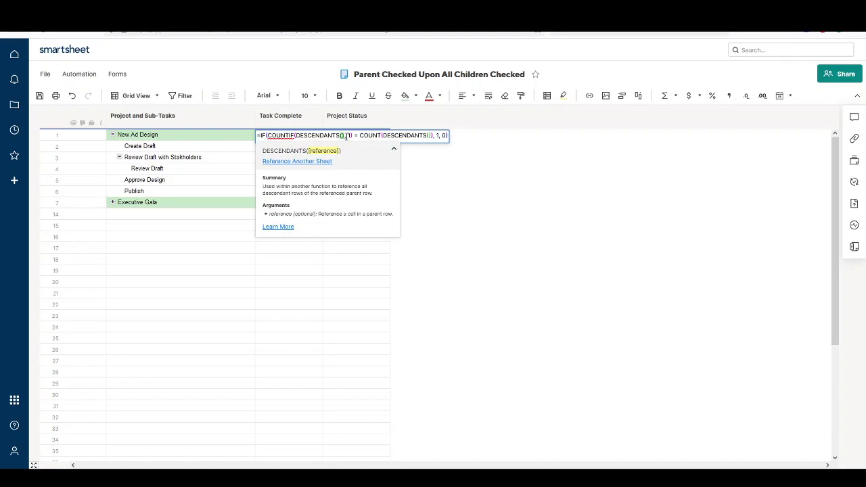
pyautogui.click(346, 136)
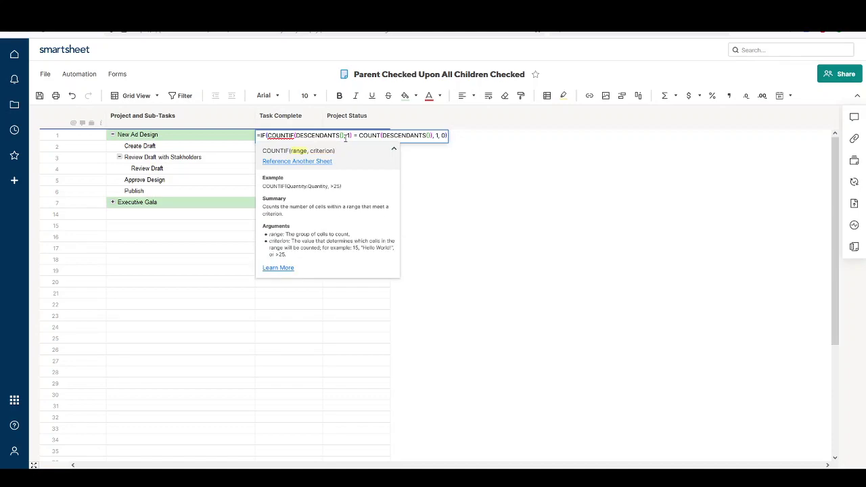
pyautogui.write(',')
pyautogui.click(383, 135)
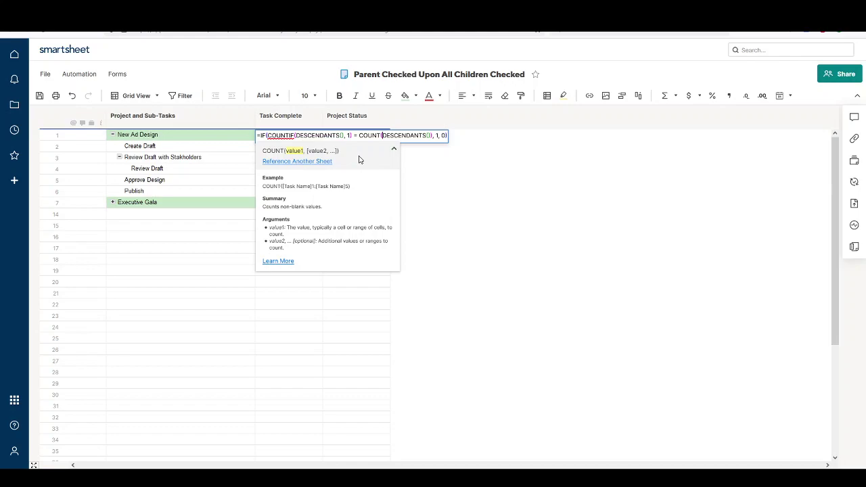
pyautogui.click(452, 135)
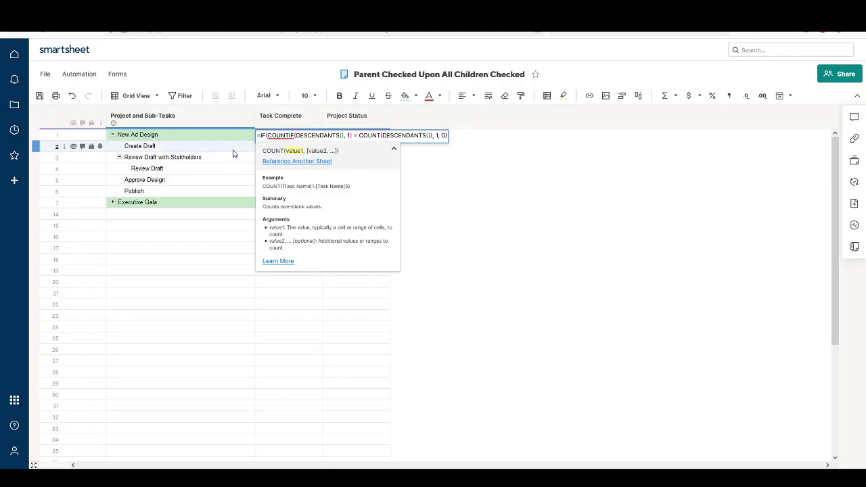
pyautogui.click(191, 225)
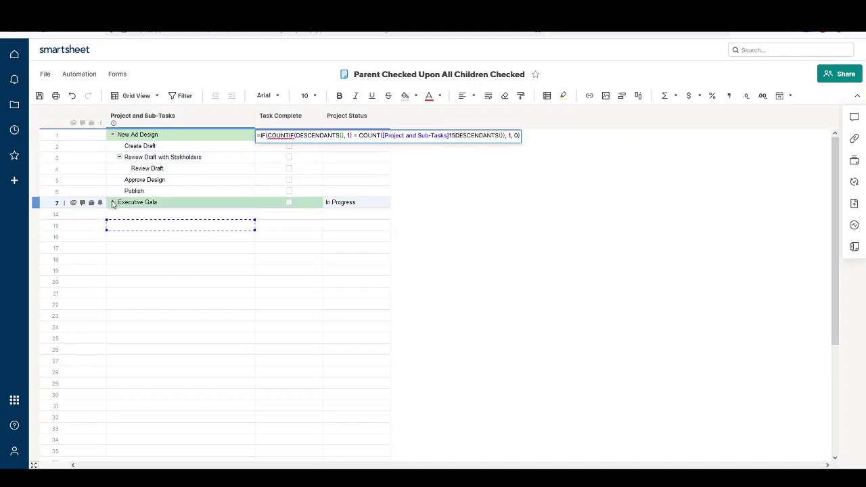
pyautogui.press('Return')
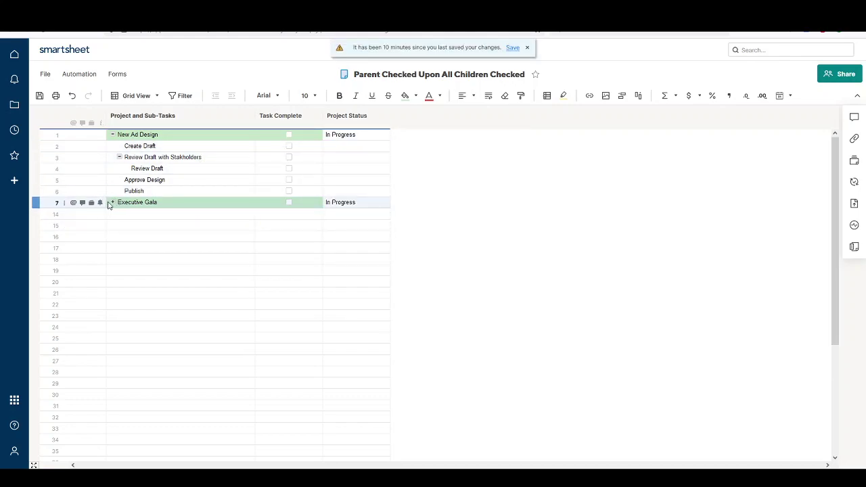
# Expand the Executive Gala project and examine the formula in its Task Complete cell.
pyautogui.click(113, 202)
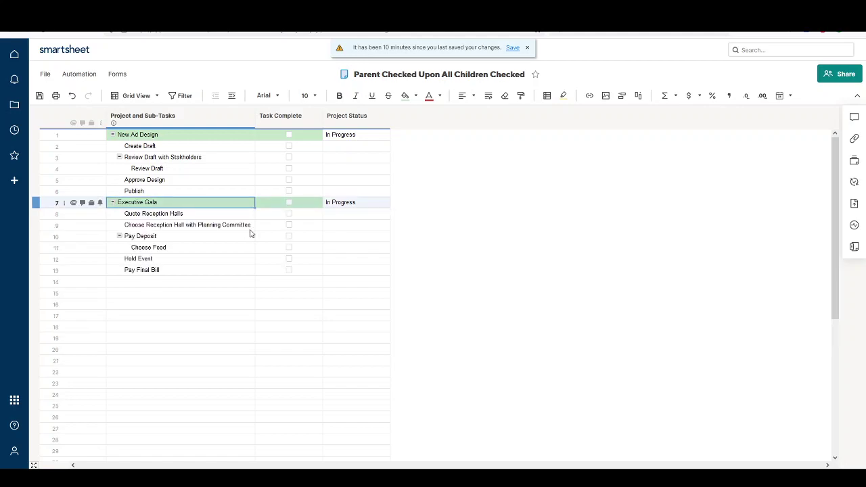
pyautogui.click(306, 202)
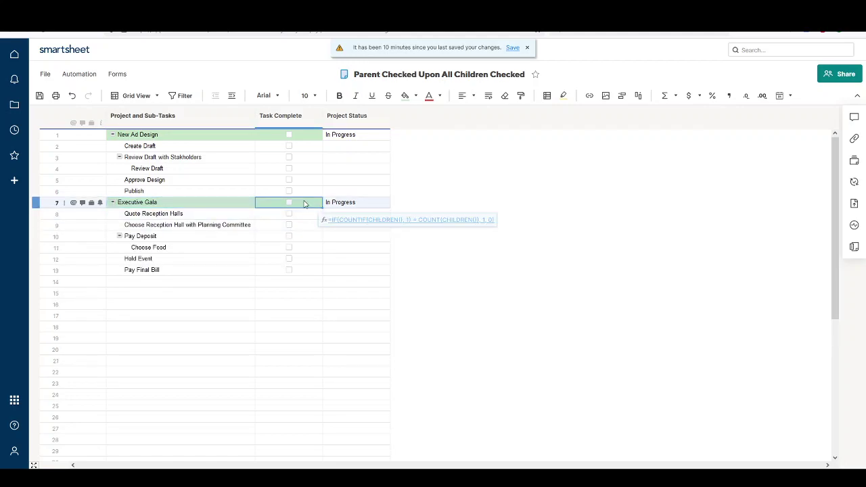
pyautogui.doubleClick(303, 203)
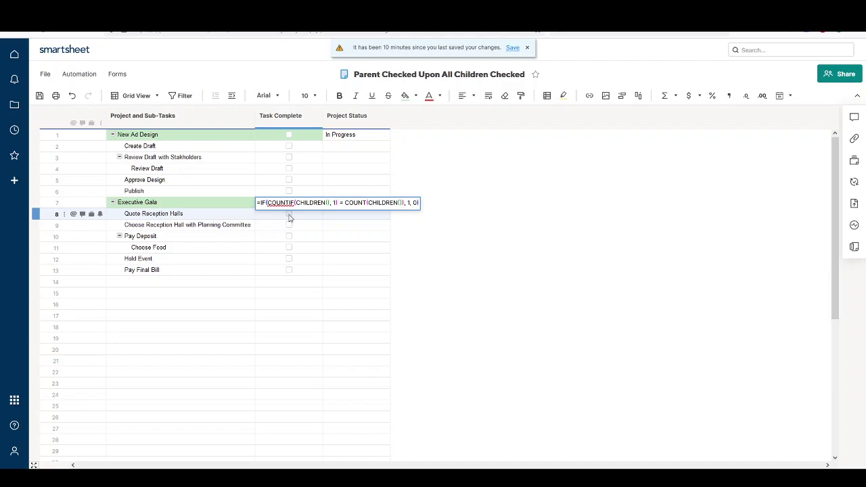
# Mark Quote Reception Halls, Choose Reception Hall with Planning Committee, Pay Deposit, Hold Event and Pay Final Bill as complete, leaving Choose Food unchecked.
pyautogui.click(289, 214)
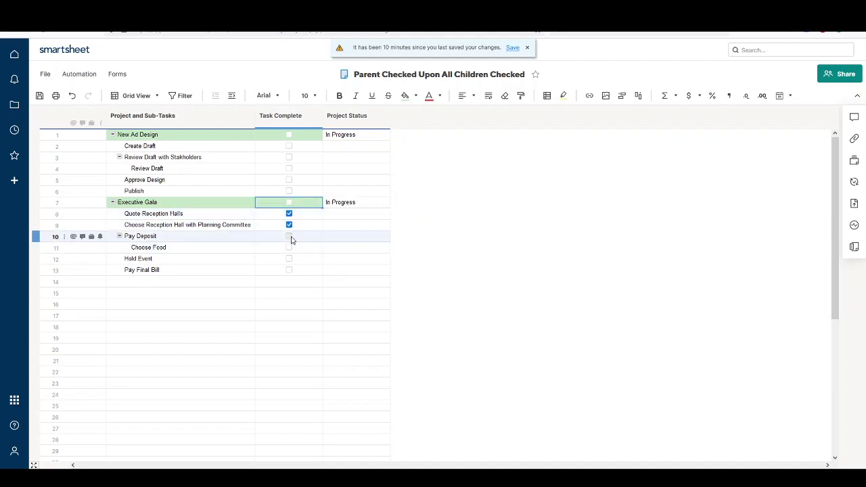
pyautogui.click(289, 236)
pyautogui.click(289, 258)
pyautogui.click(289, 270)
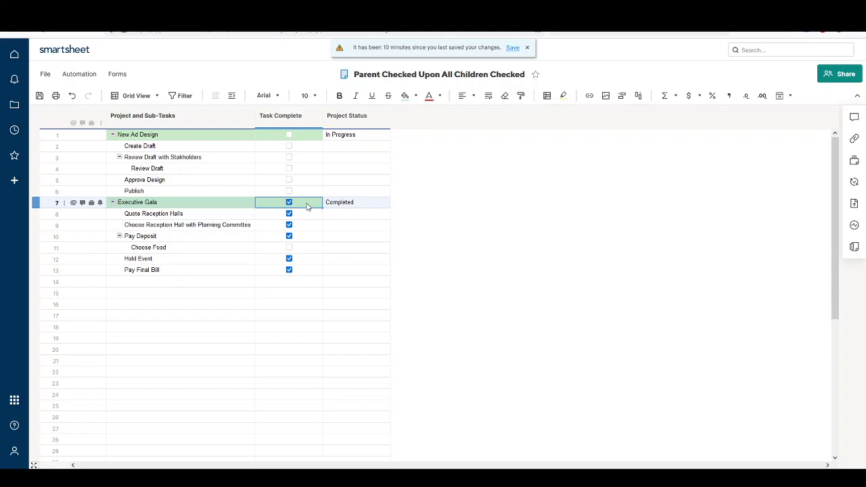
# Review the Task Complete formula for Executive Gala and the Project Status and Task Complete formulas for New Ad Design.
pyautogui.doubleClick(307, 207)
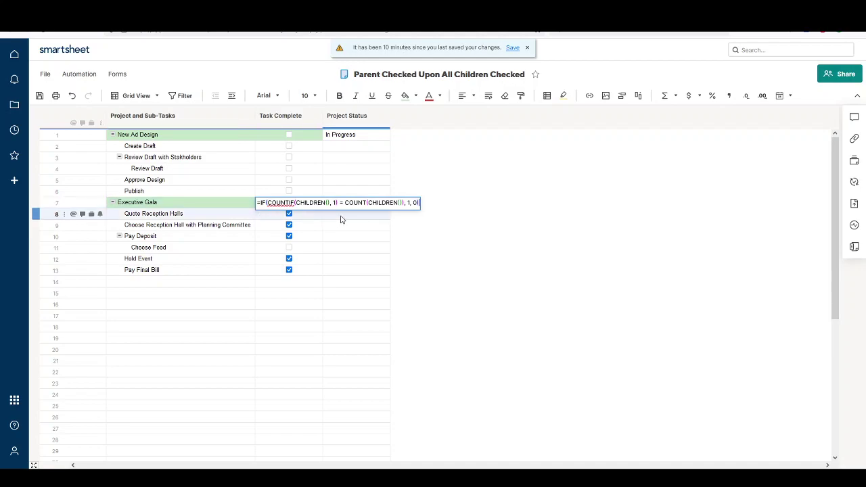
pyautogui.press('Return')
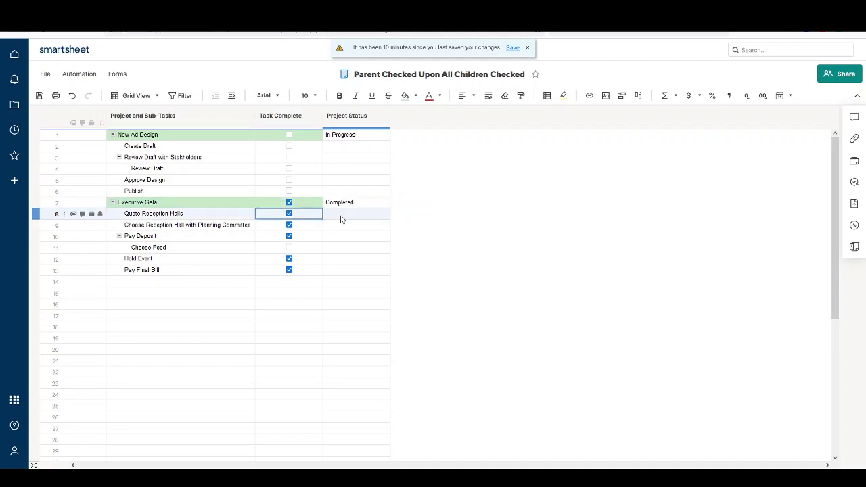
pyautogui.click(364, 136)
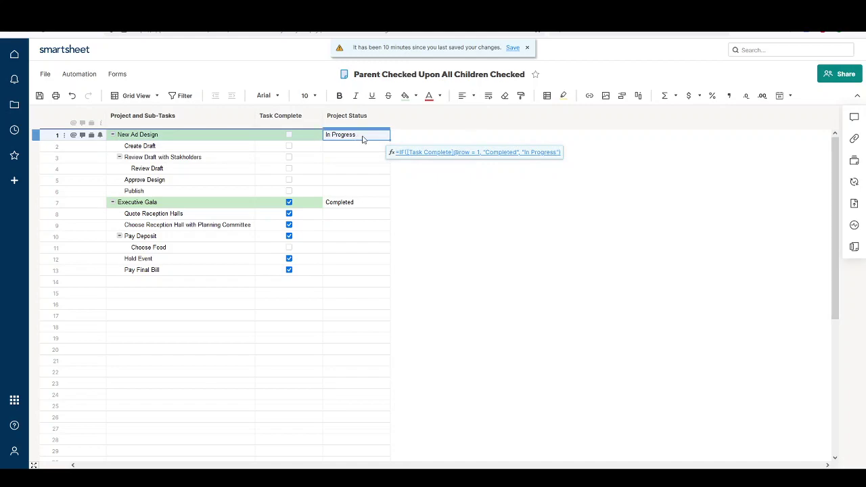
pyautogui.click(309, 136)
pyautogui.click(309, 135)
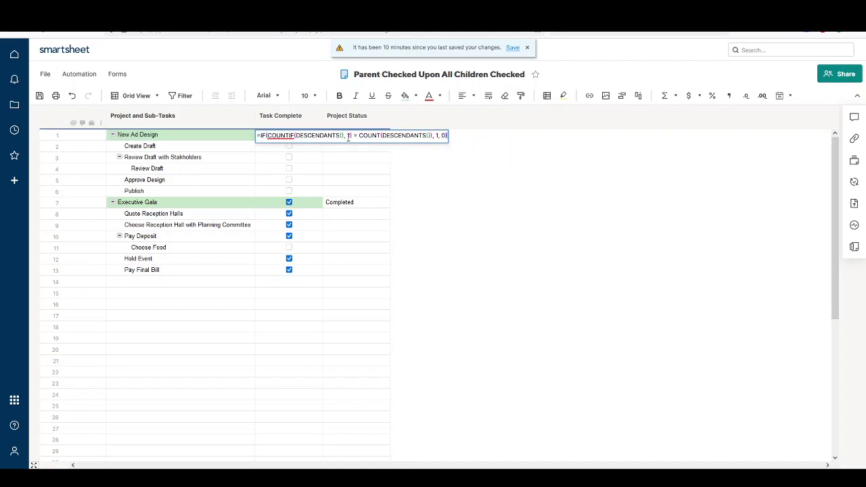